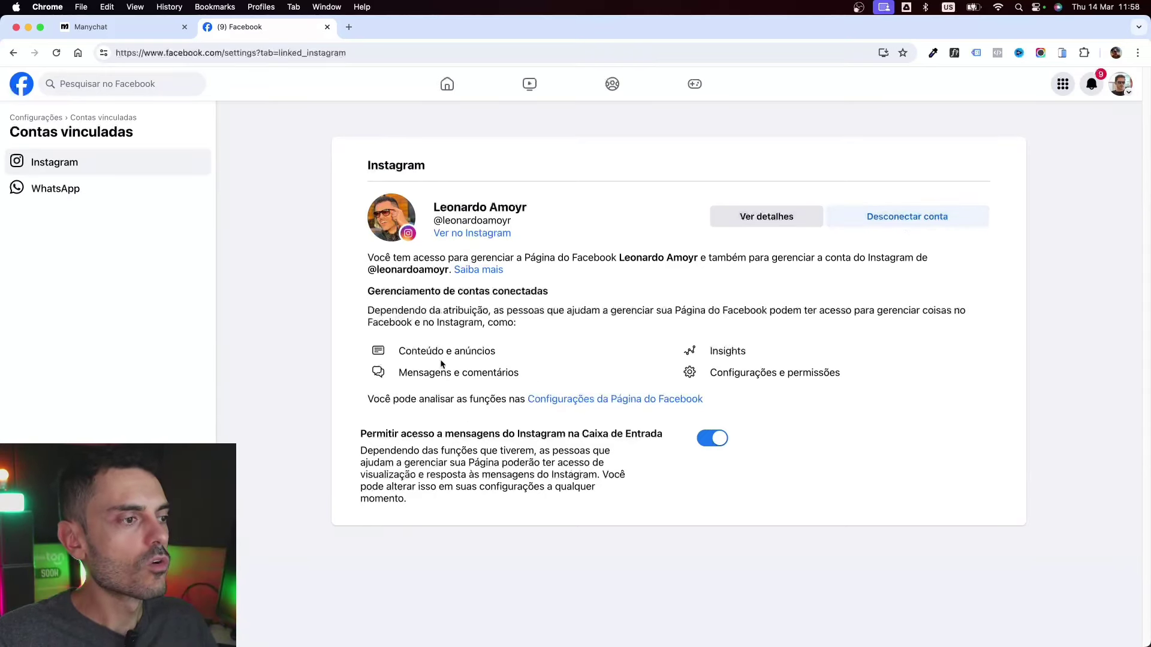
- Switch to Manychat and continue with Facebook, accepting the change to the required Facebook profile
left_click(129, 26)
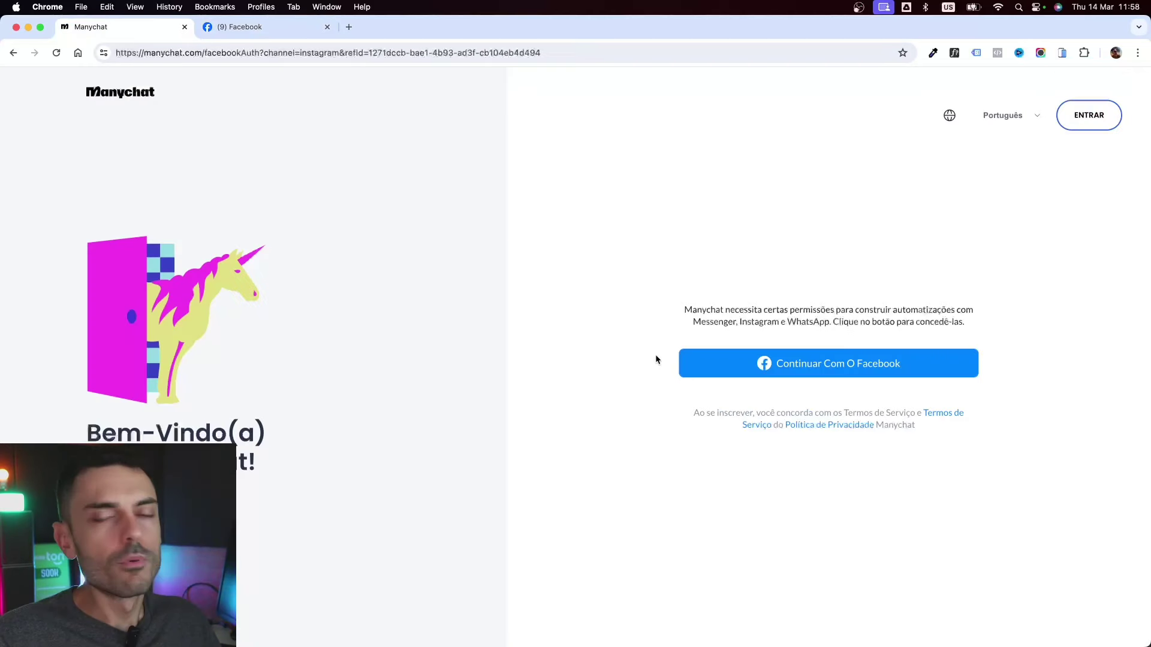
left_click(817, 376)
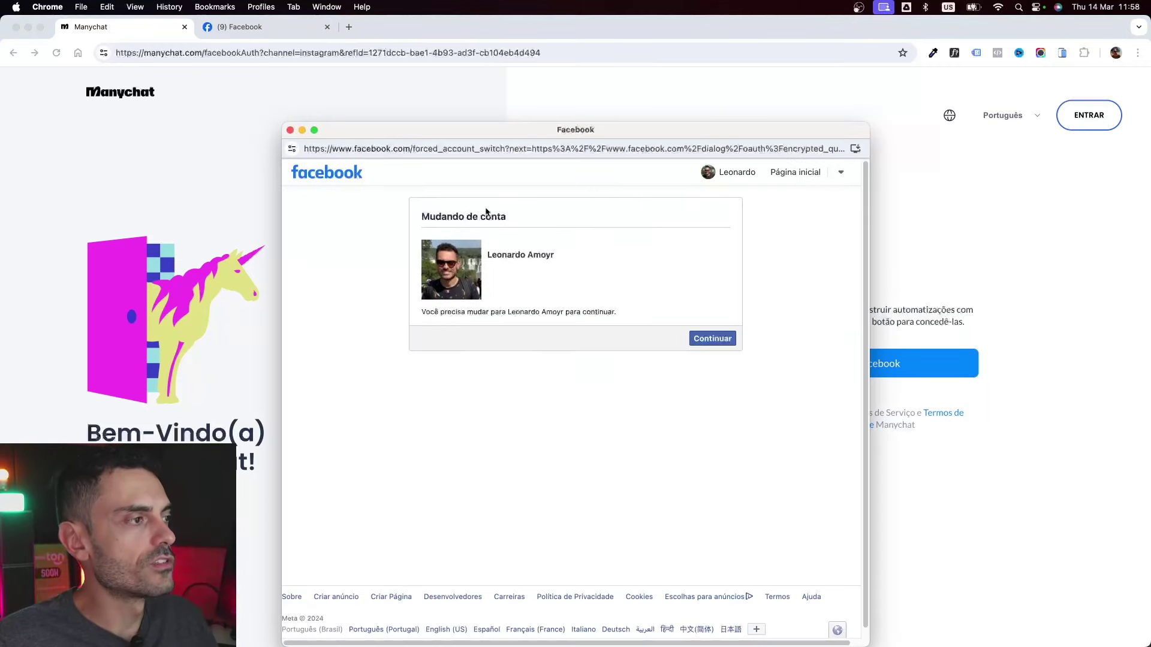
left_click(713, 339)
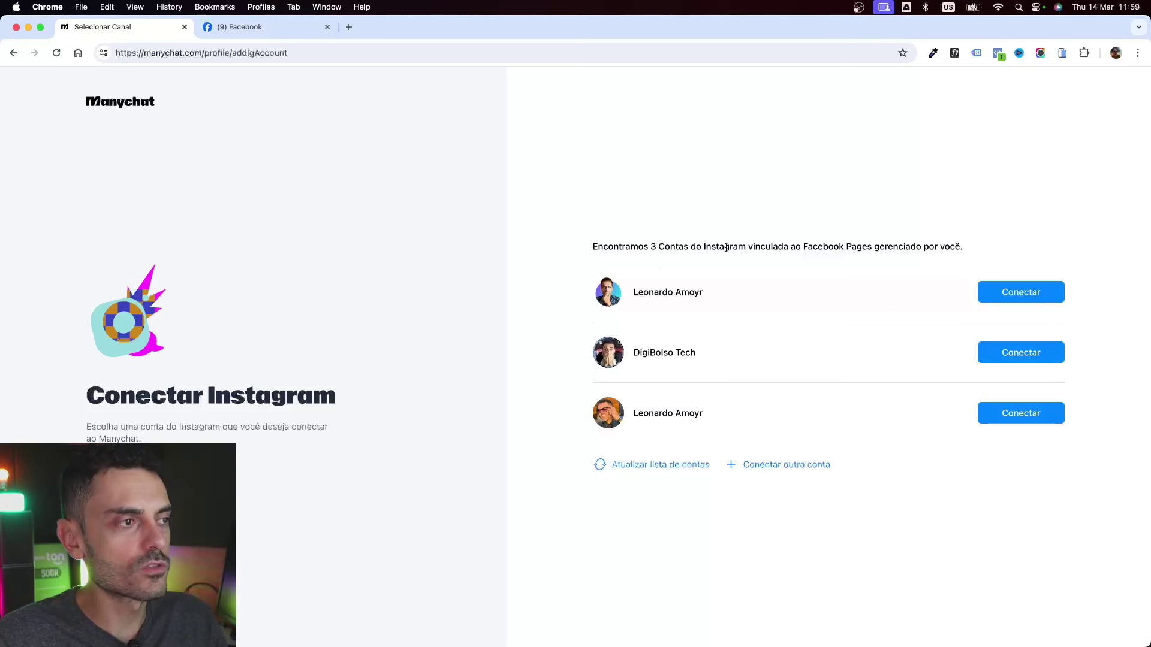
- Connect the third Instagram account in the list to Manychat and start with the free plan
left_click_drag(725, 248, 639, 247)
left_click_drag(754, 247, 864, 251)
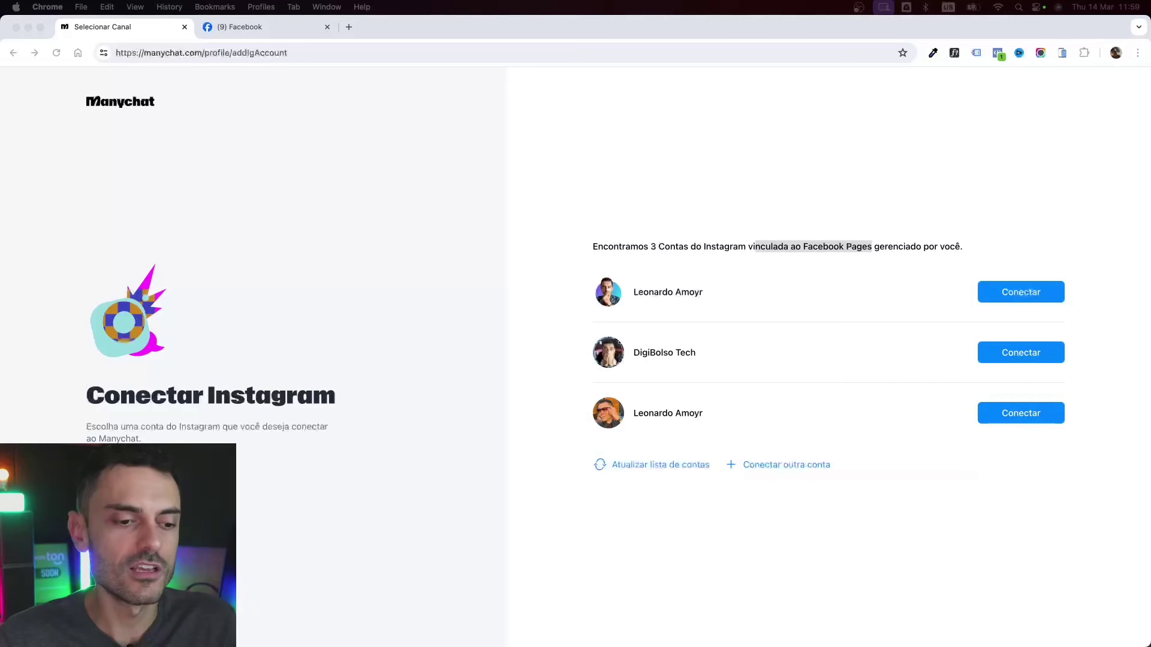
left_click(753, 245)
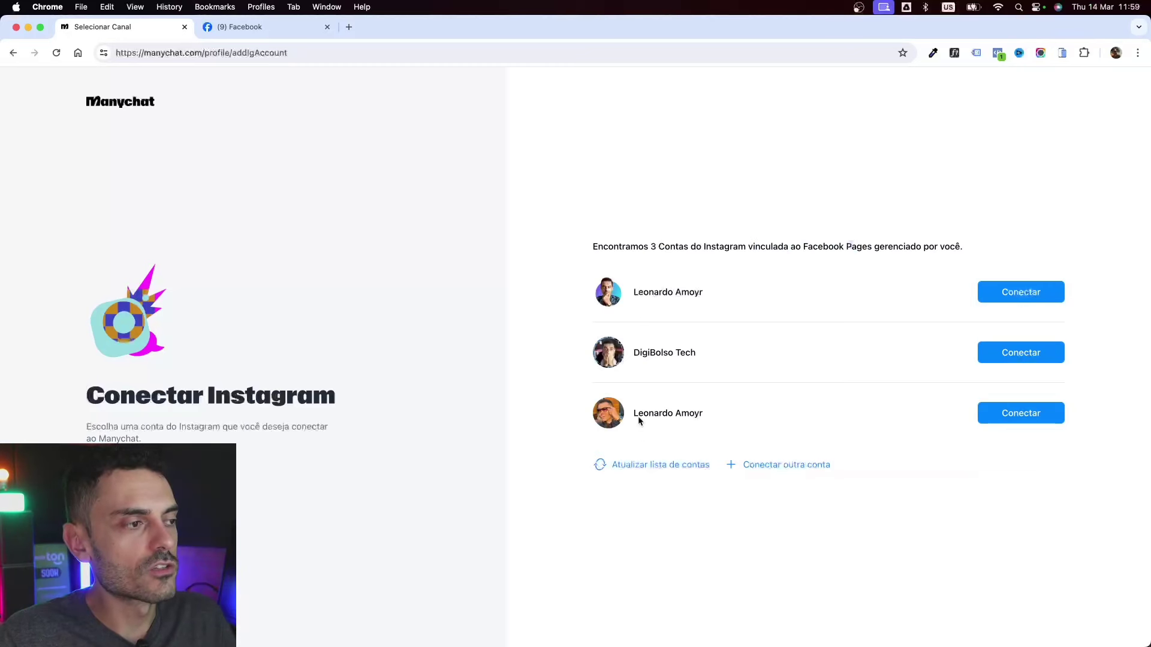
left_click(1026, 417)
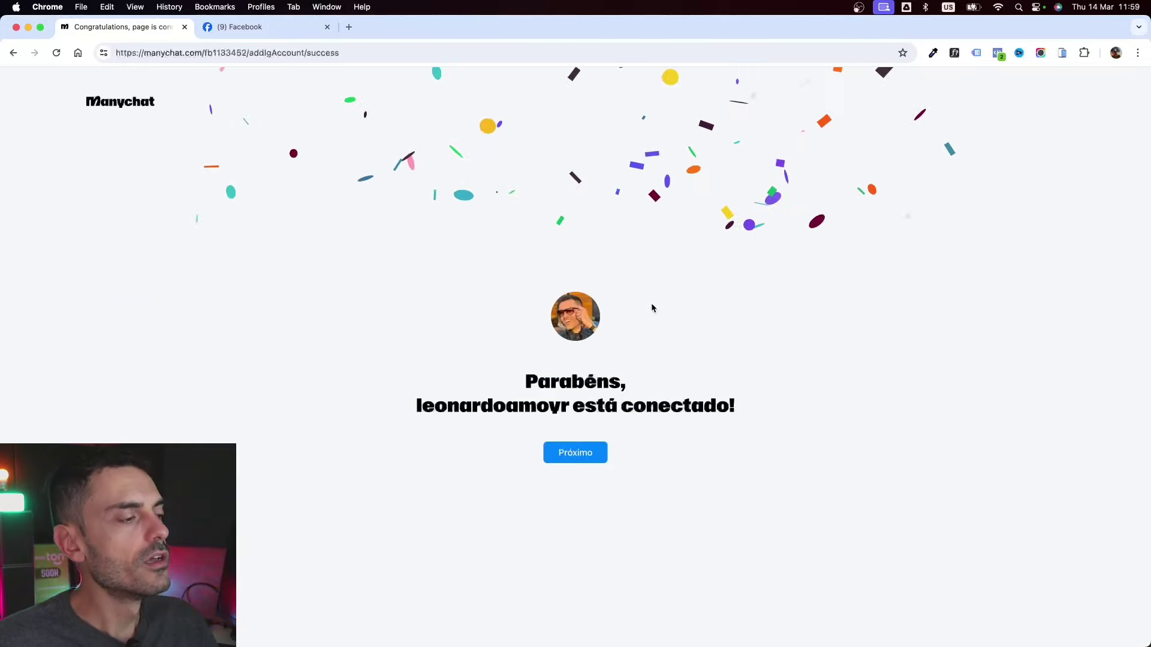
left_click(574, 451)
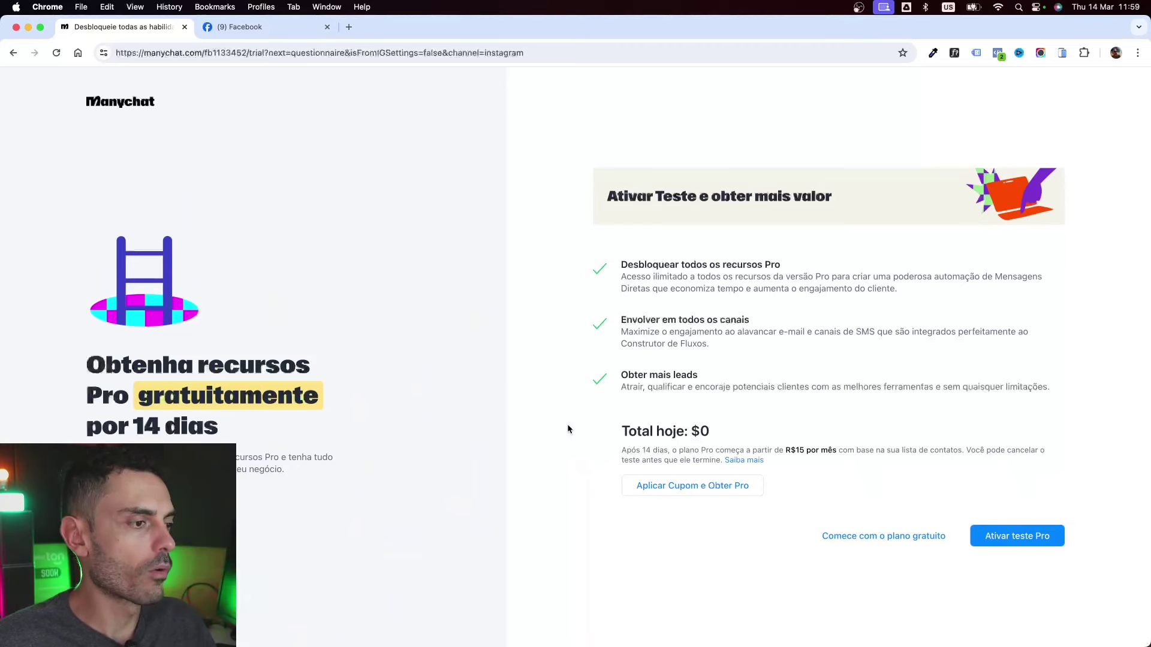
left_click(902, 537)
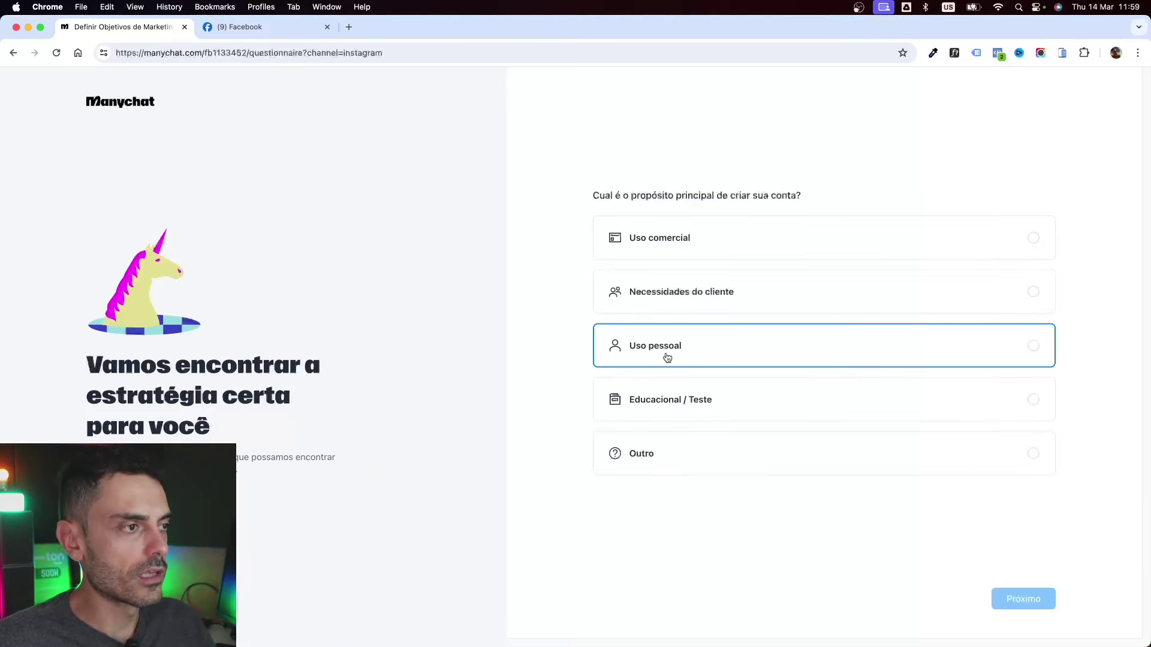
- Answer the usage questions with Uso pessoal, Não tenho certeza no momento and Projeto Pessoal
left_click(669, 352)
left_click(1023, 599)
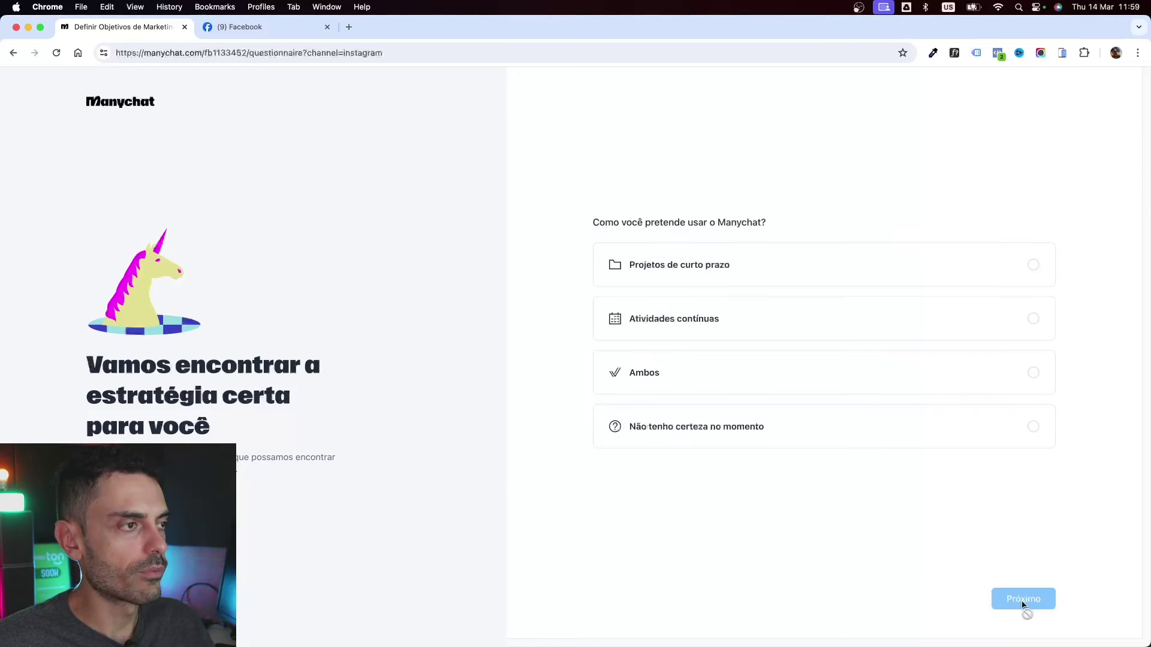
left_click(758, 430)
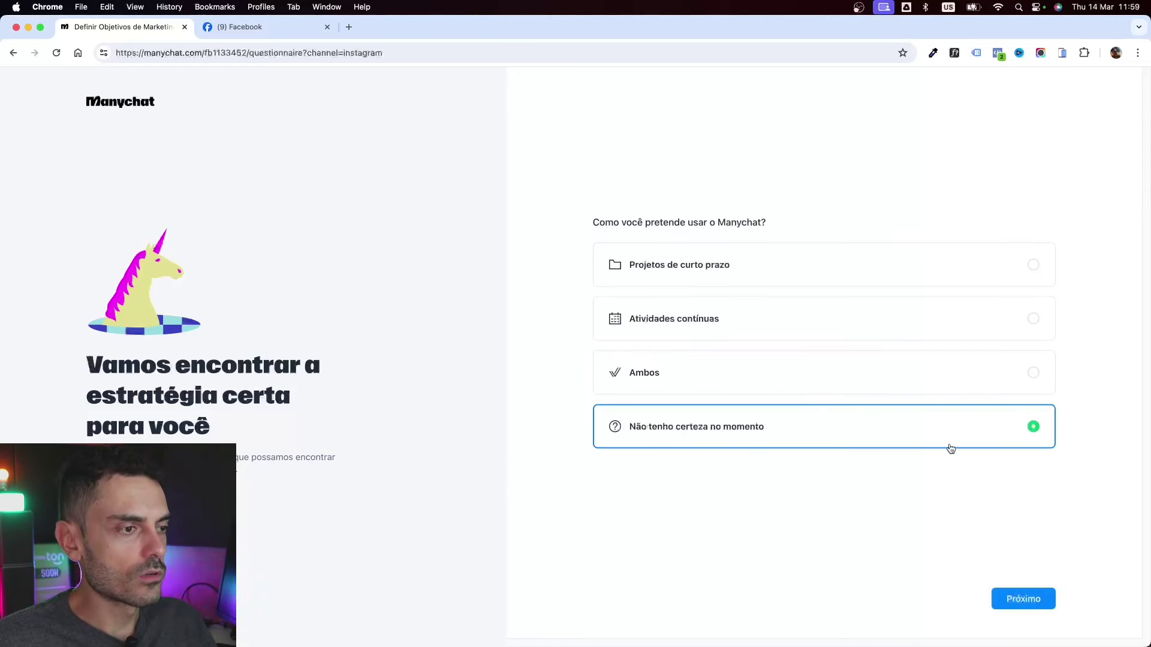
left_click(1026, 599)
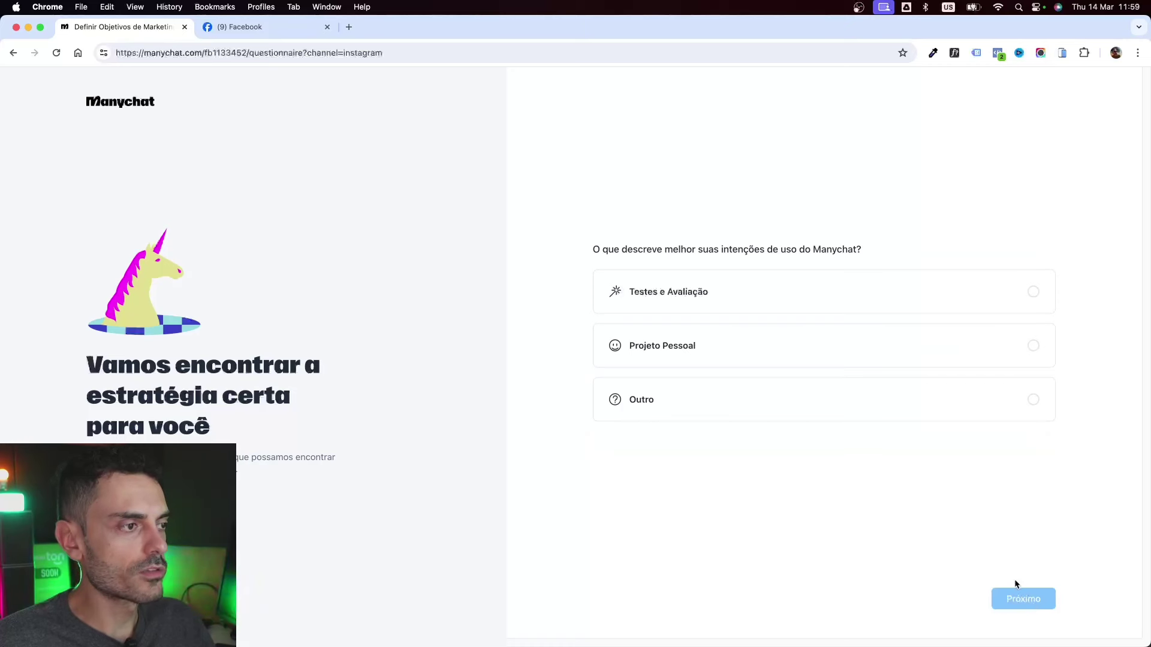
left_click(840, 356)
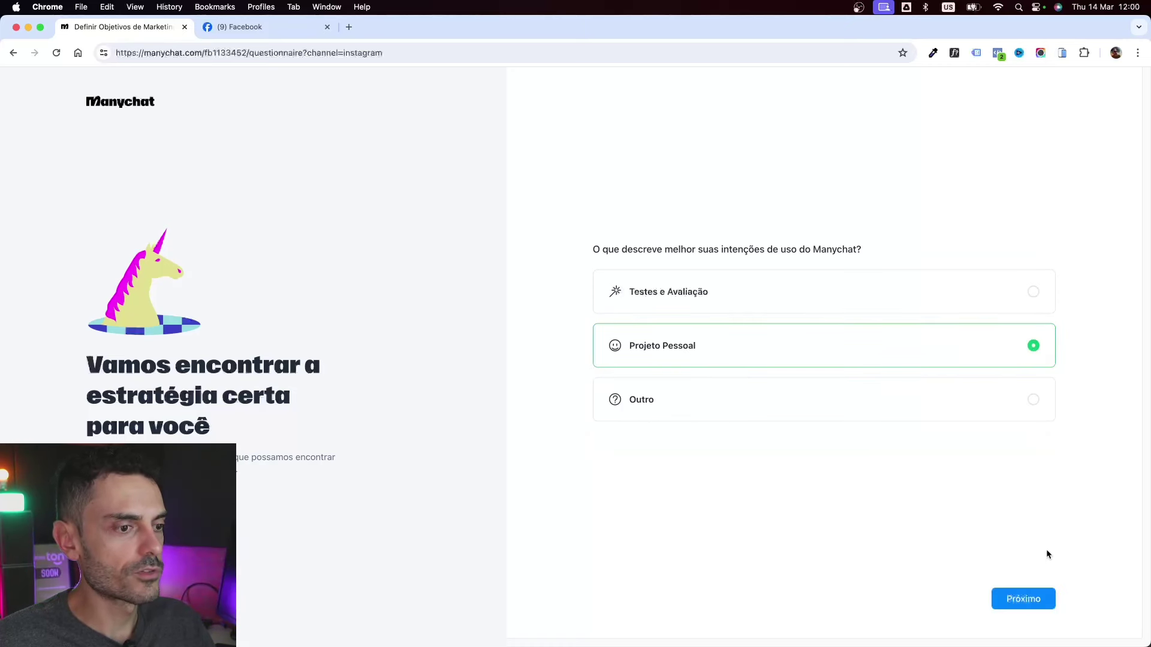
left_click(1023, 599)
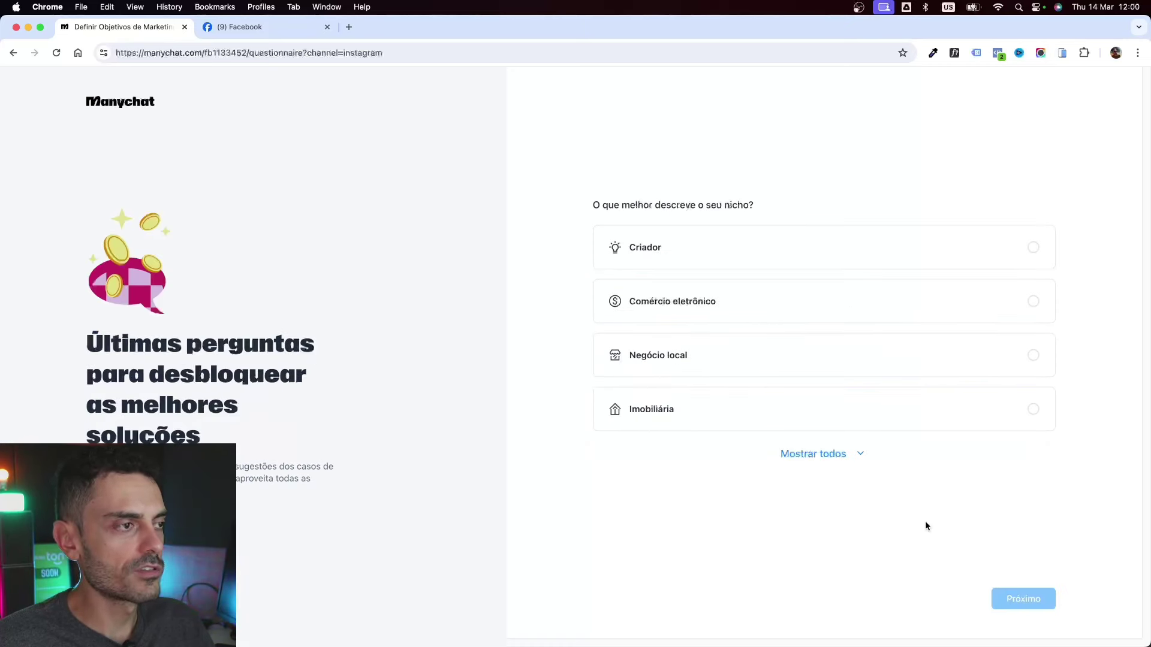
- Set the niche to Criador and the monetization method to Participando de programas de afiliados
left_click(636, 251)
left_click(1017, 603)
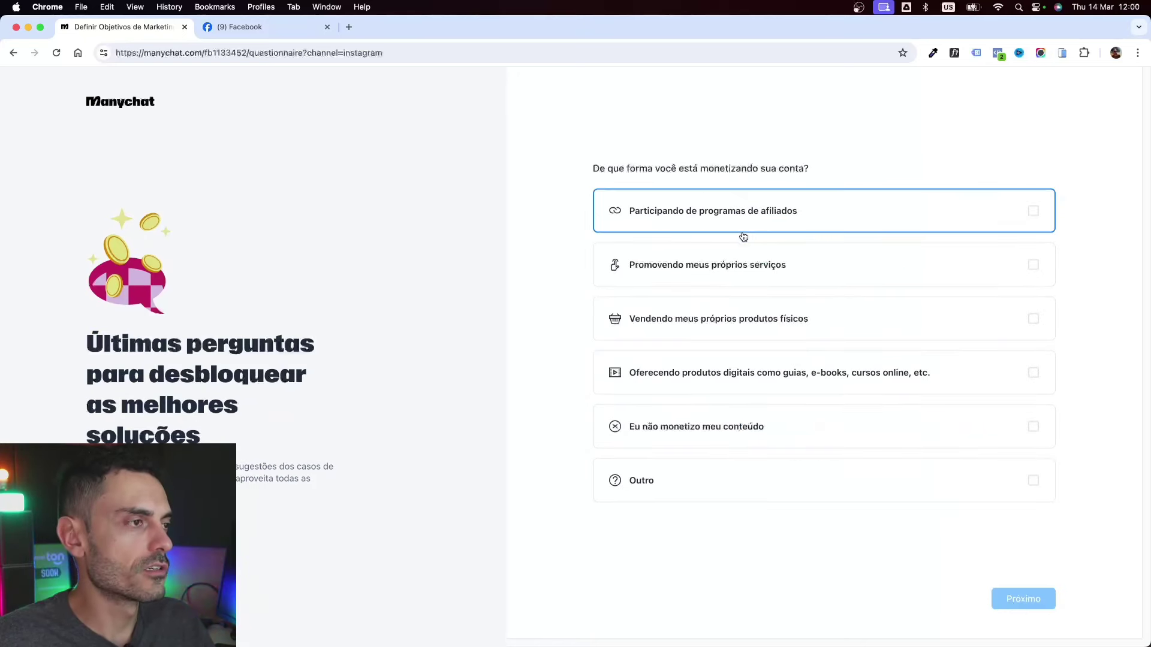
left_click(656, 222)
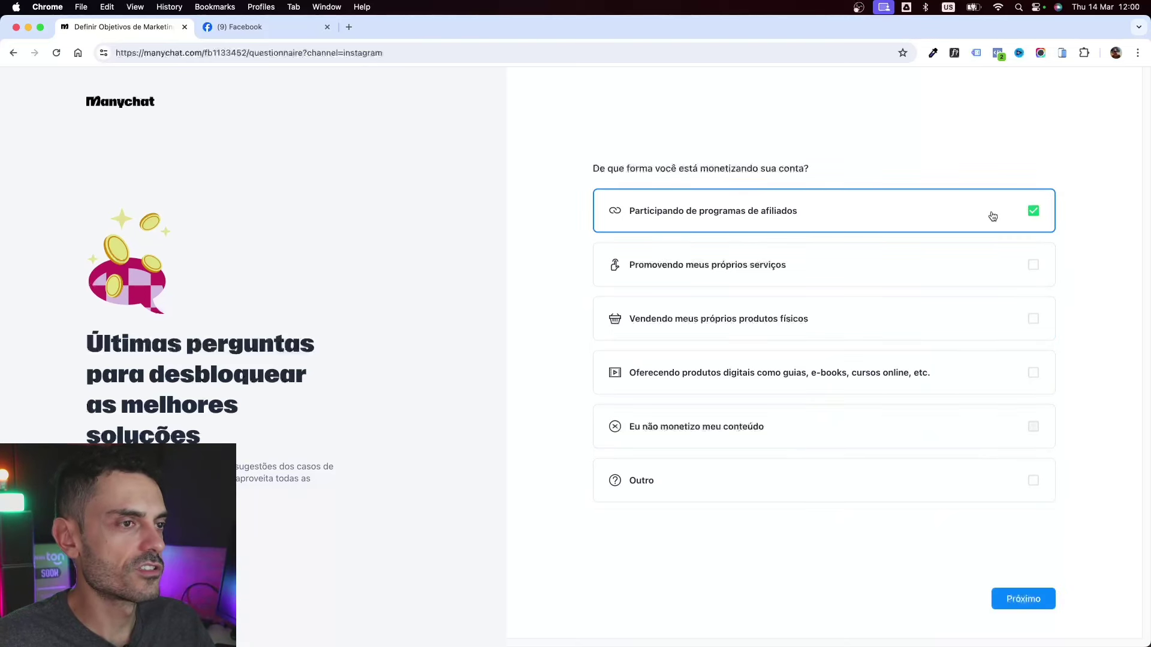
left_click(1039, 598)
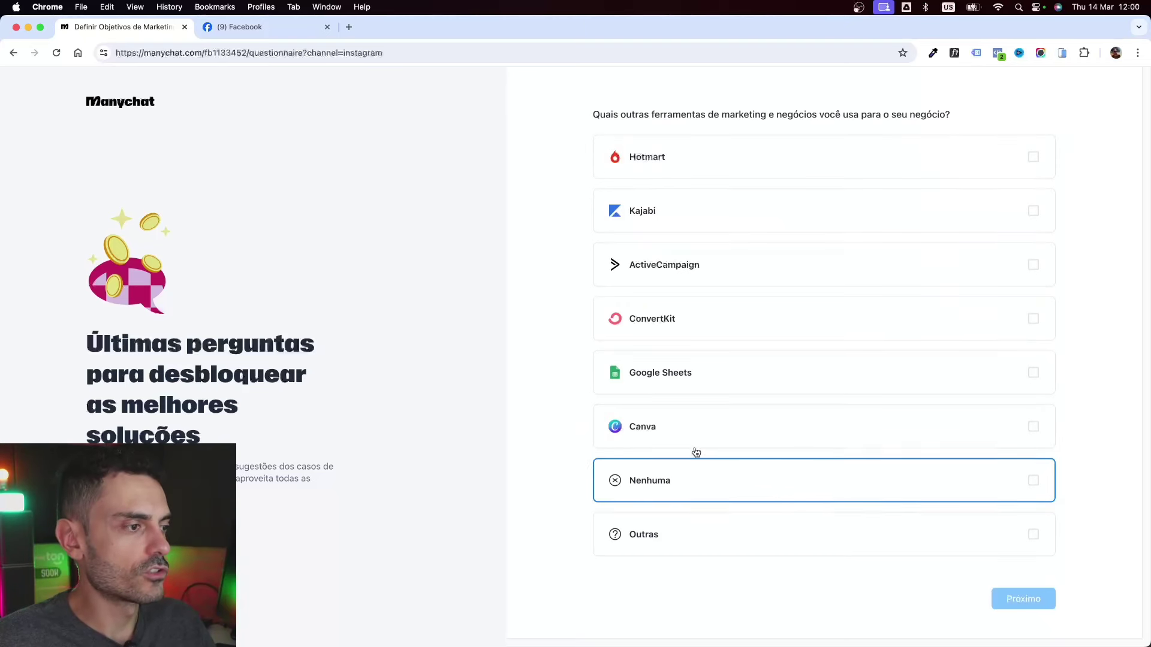
- Select Canva, Google Sheets, ConvertKit, Hotmart and ActiveCampaign as the marketing tools used and submit the questionnaire
left_click(1030, 426)
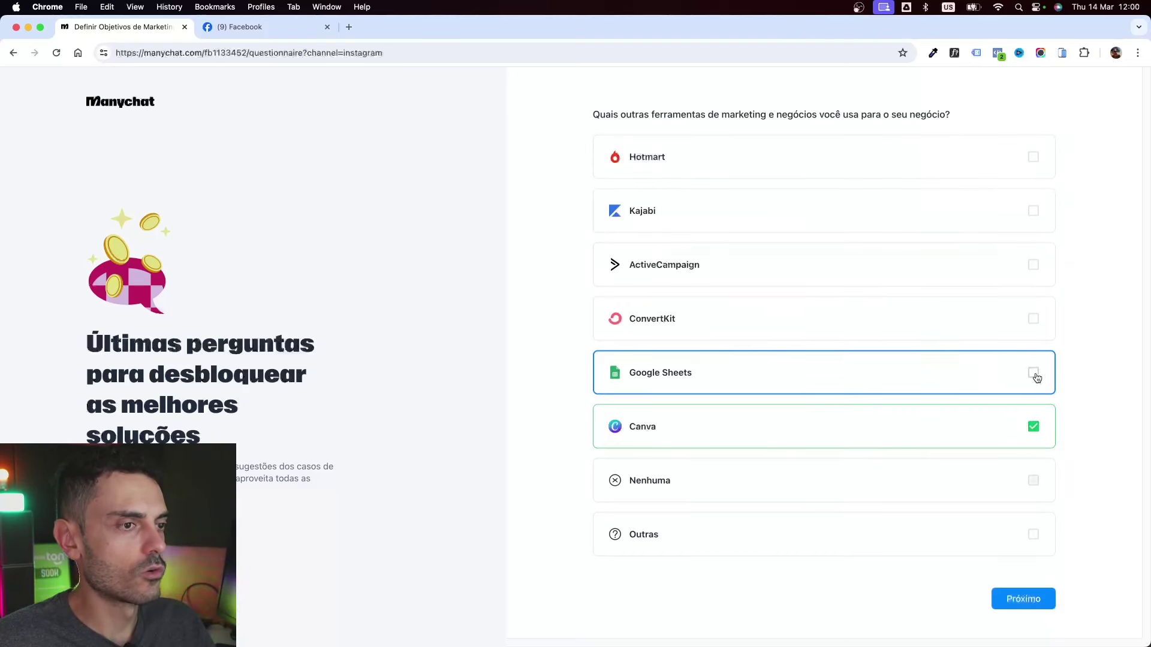
left_click(1035, 376)
left_click(1032, 319)
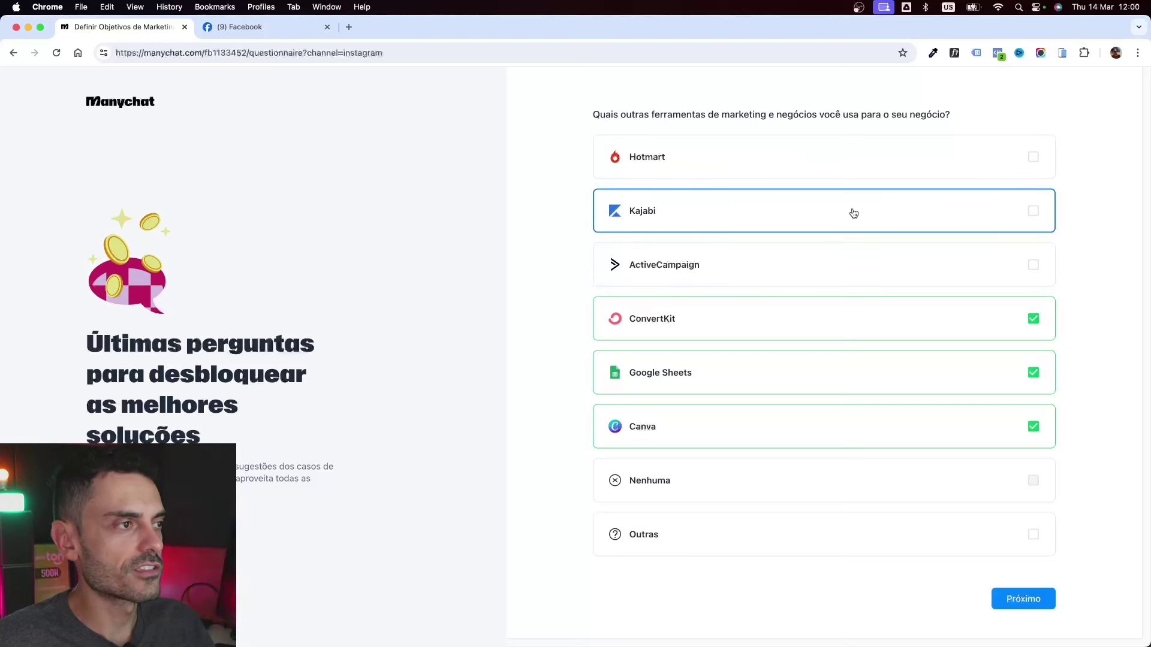
left_click(1022, 159)
left_click(1031, 267)
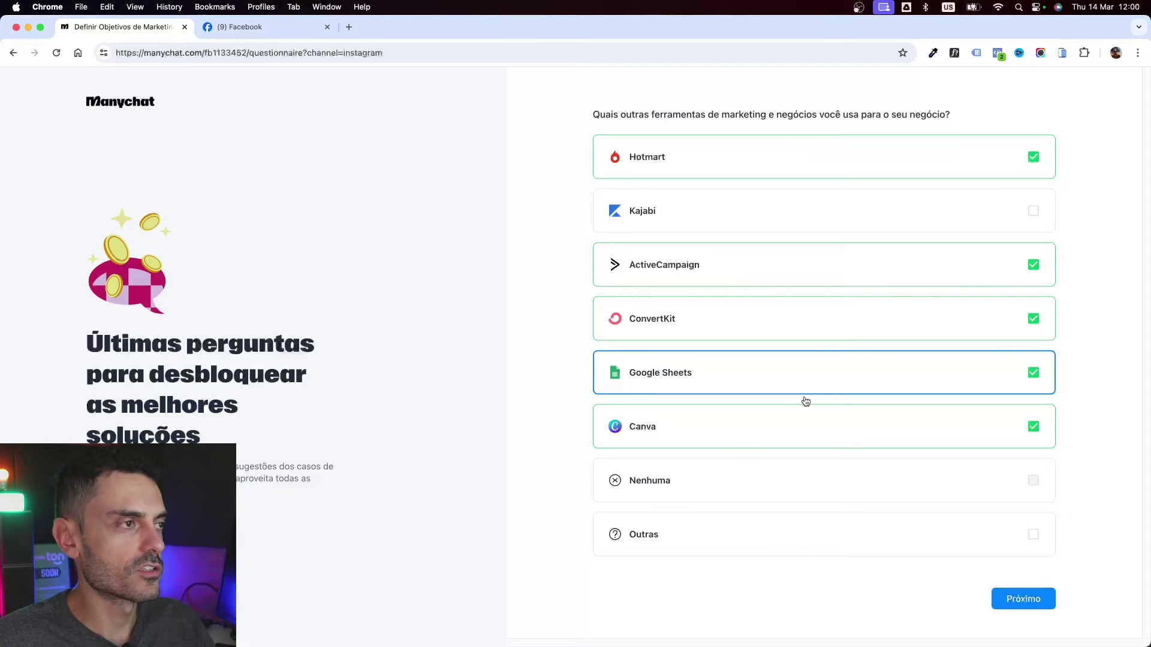
left_click(1021, 597)
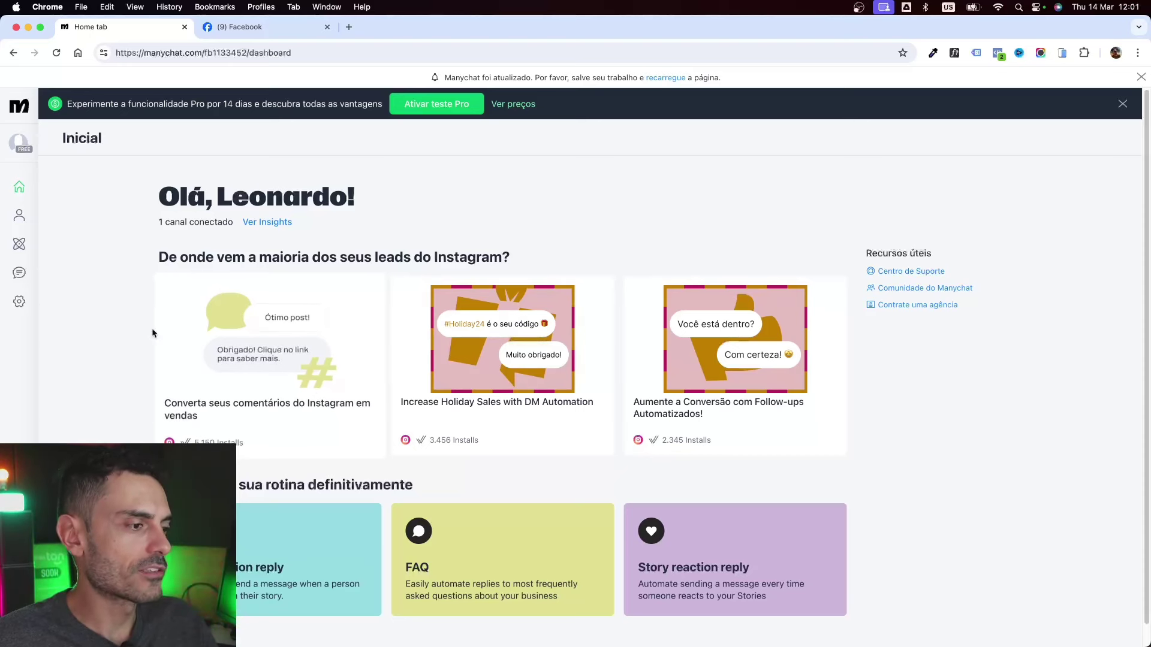
- Create a new automation from the ready-made template "Converta seus comentários do Instagram em vendas"
left_click(250, 359)
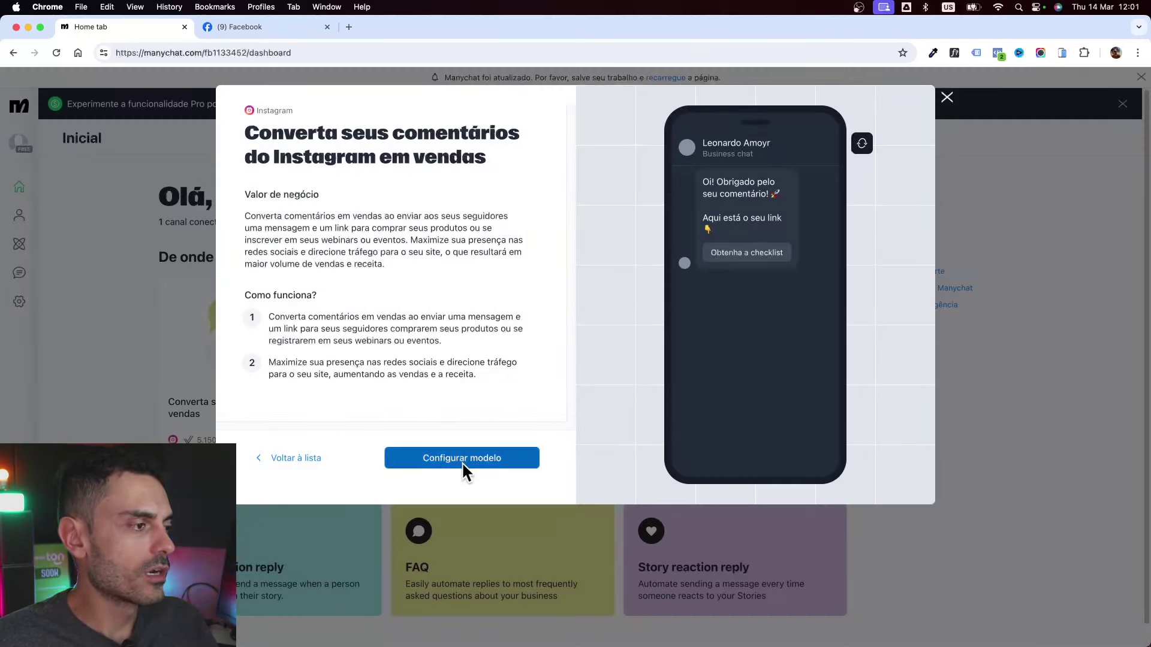
left_click(946, 100)
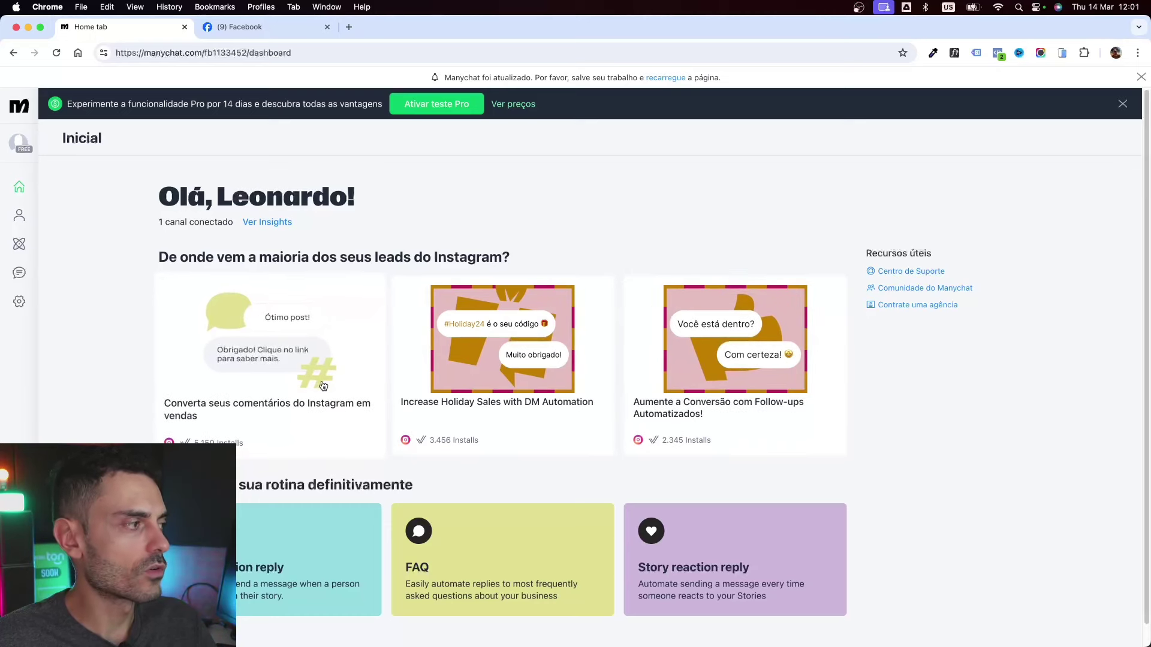
left_click(20, 247)
scroll(371, 400, "down", 1)
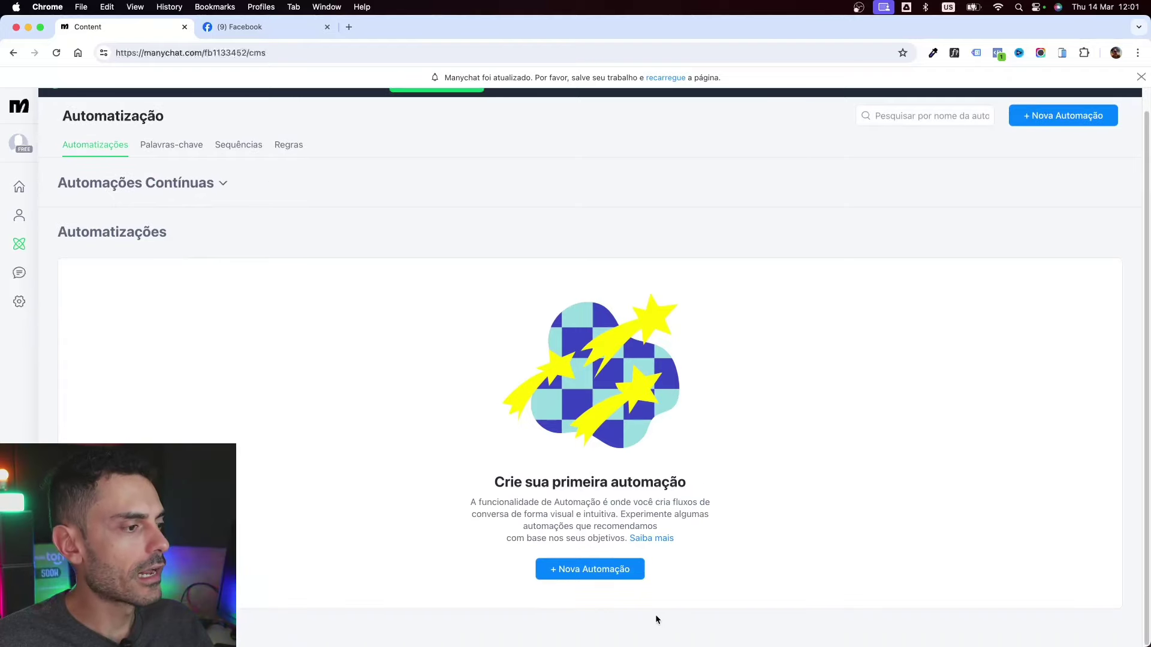
left_click(593, 572)
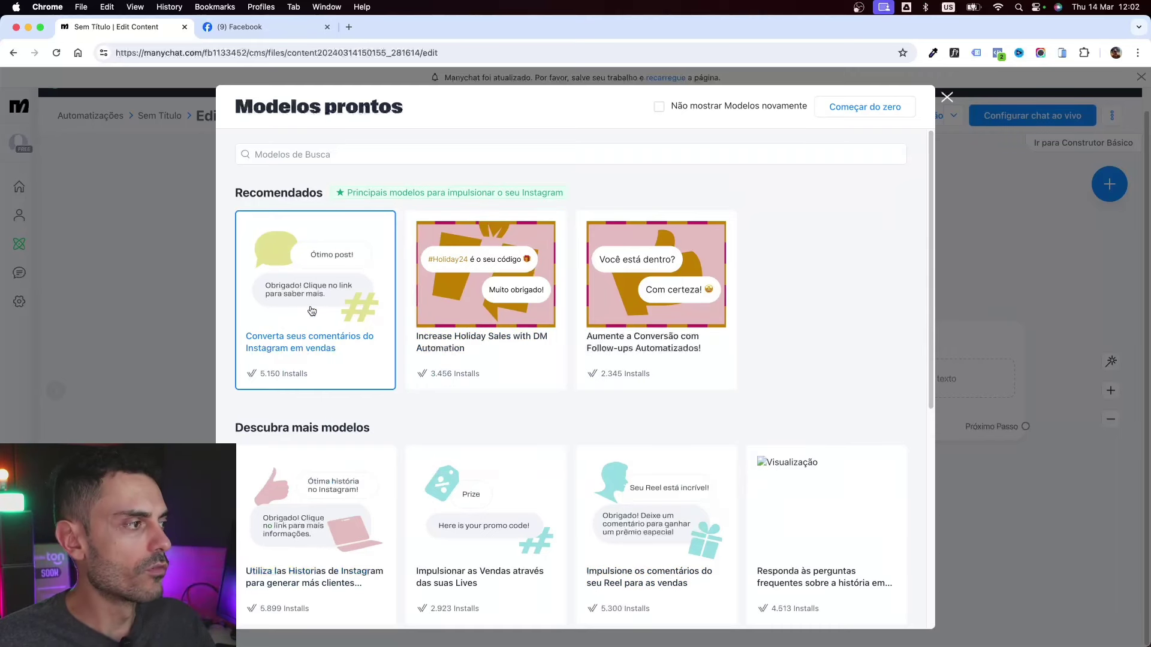
left_click(303, 280)
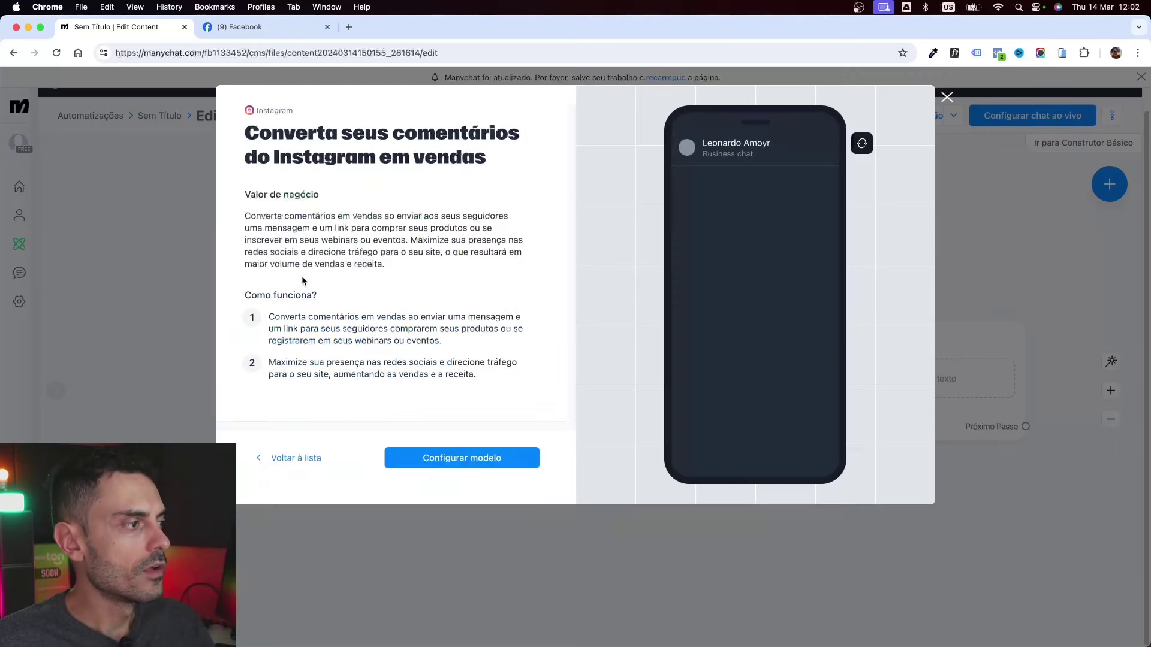
left_click(470, 458)
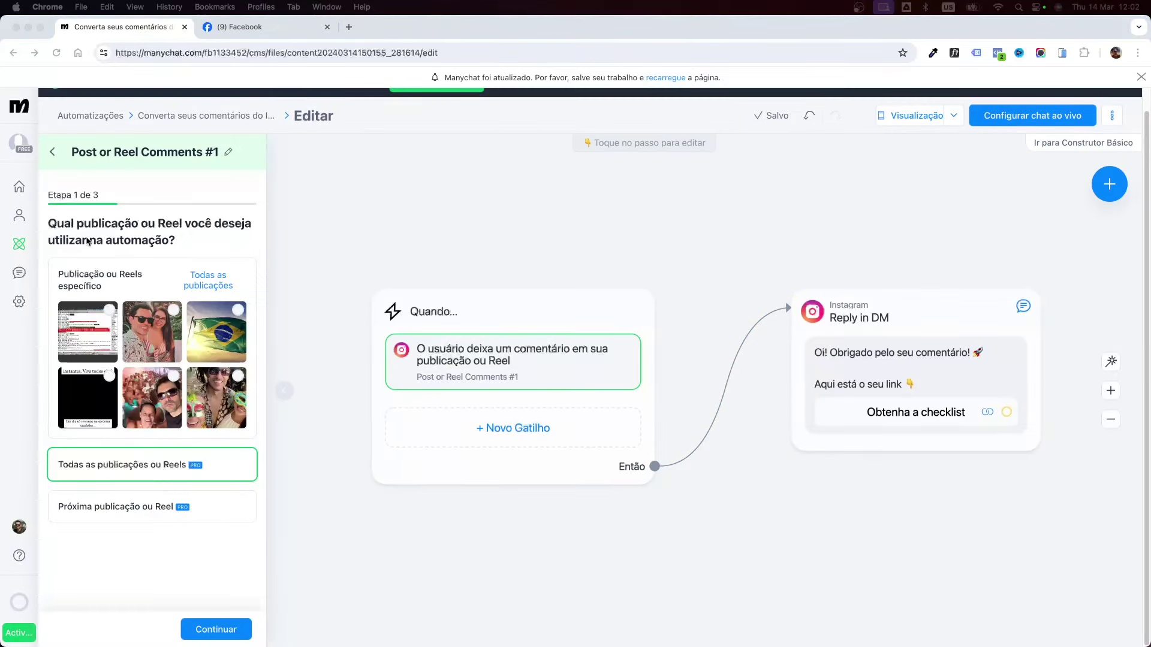
- Limit the comment trigger to a specific post, choosing the first one shown, and continue to stage 2
double_click(162, 223)
left_click(168, 224)
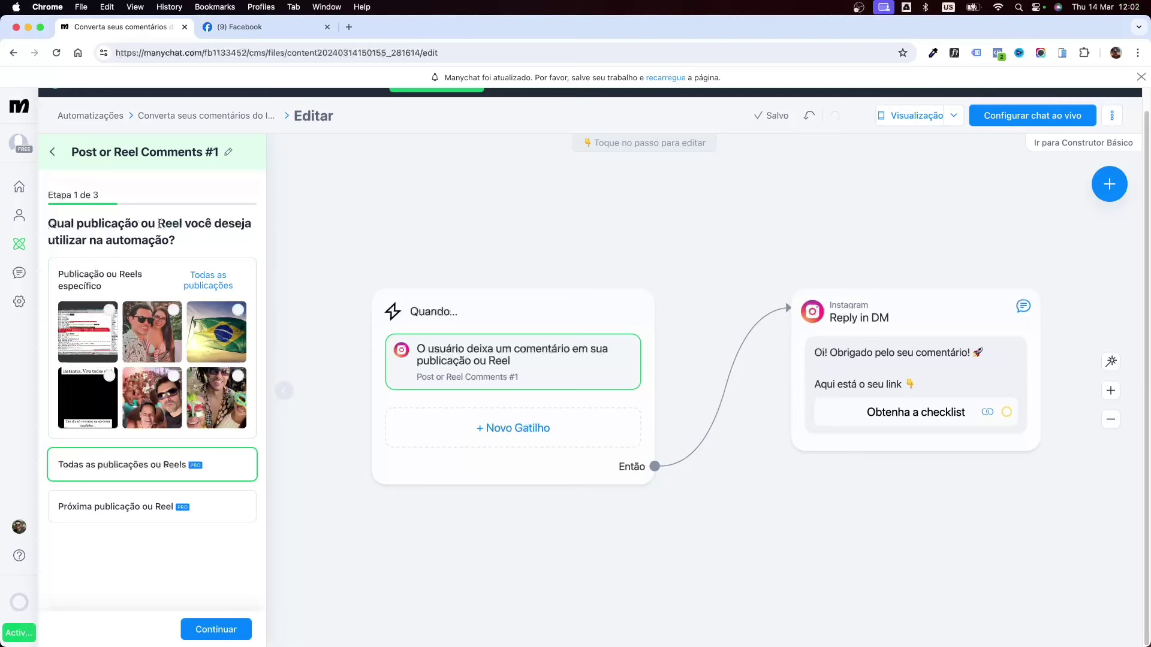
double_click(161, 223)
left_click(184, 224)
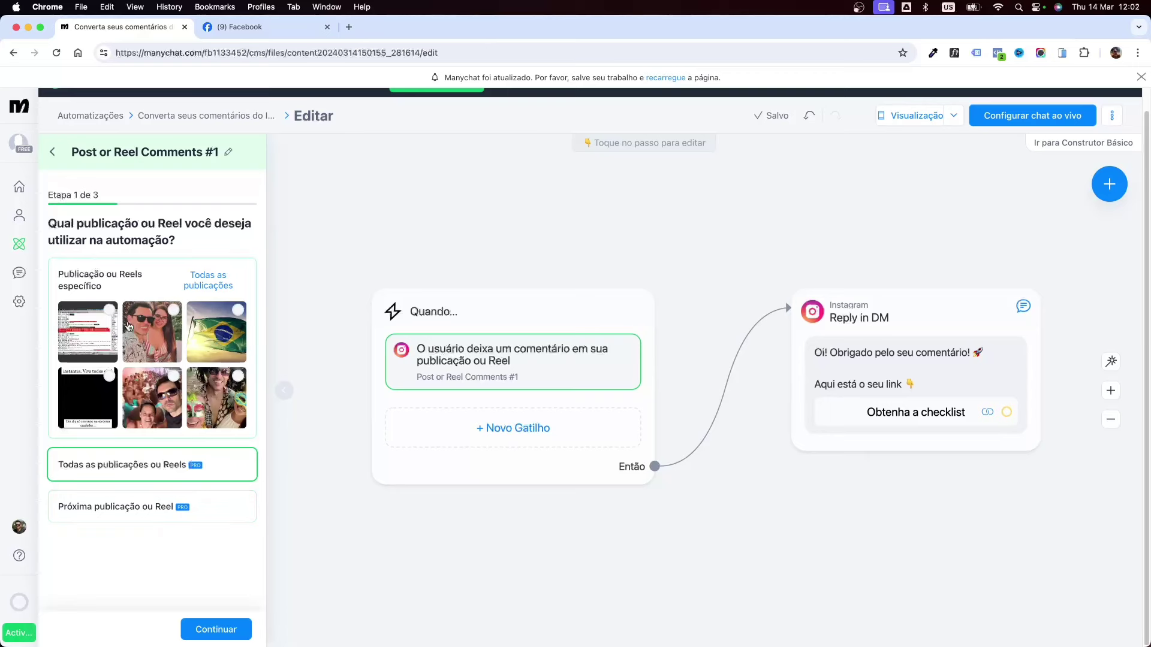
left_click(109, 313)
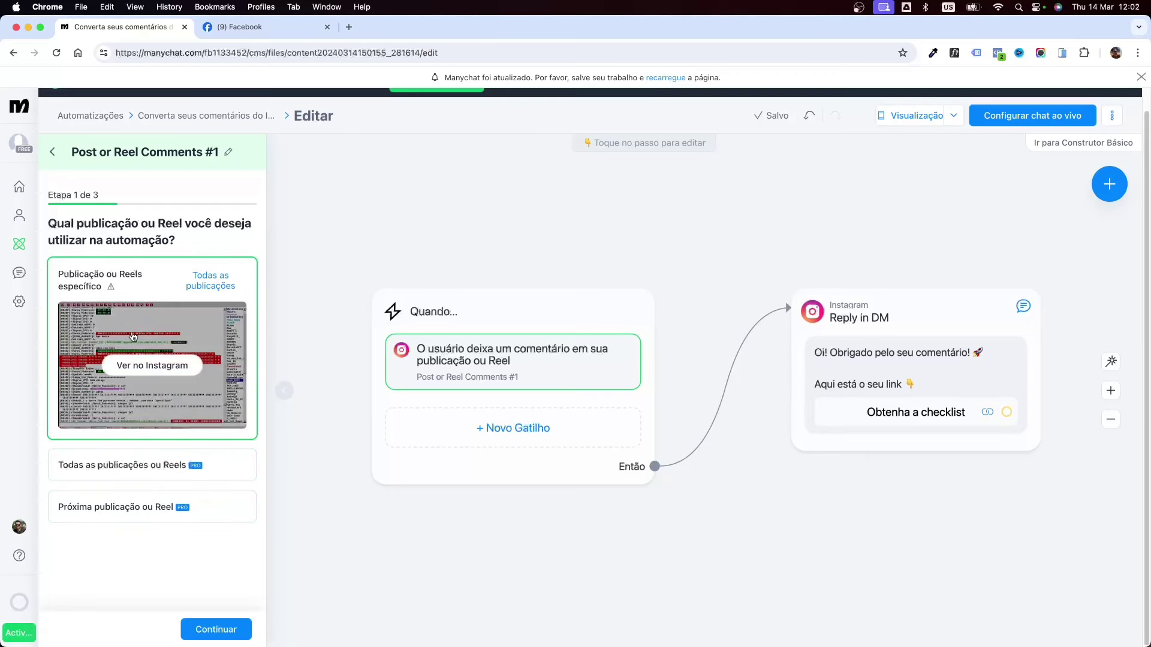
left_click(223, 627)
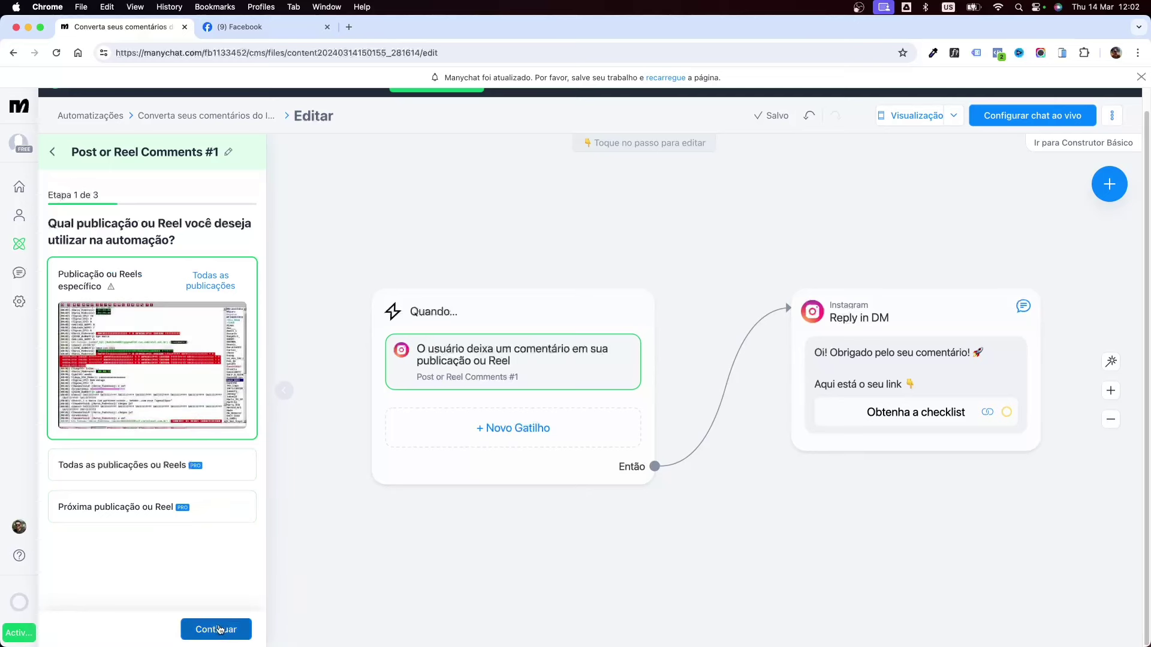
- Set the DM automation to be triggered by any comment (Qualquer comentário)
left_click_drag(58, 224, 206, 224)
left_click(205, 223)
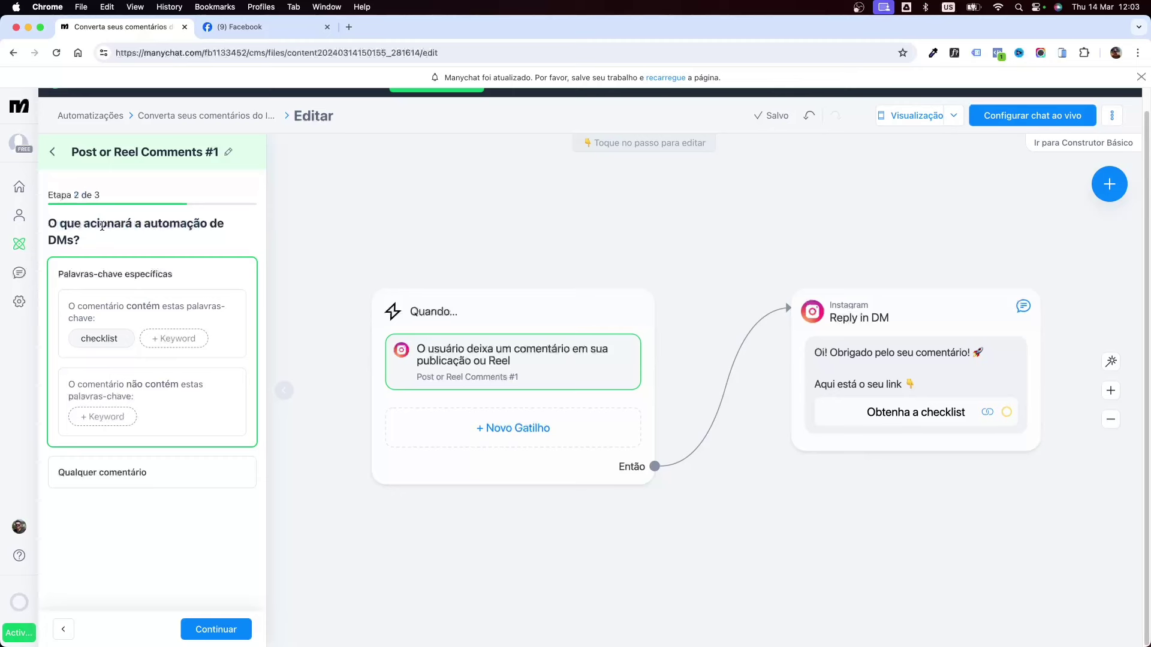
left_click_drag(100, 224, 200, 225)
left_click(151, 237)
left_click_drag(85, 228, 129, 224)
left_click(130, 223)
left_click(102, 475)
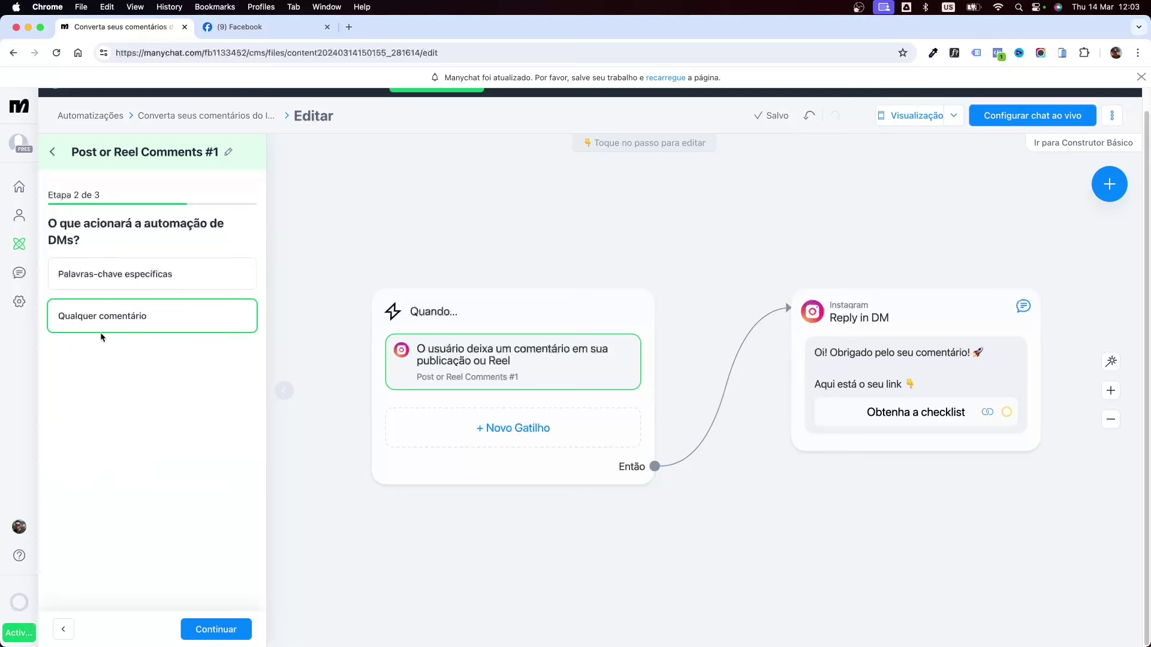